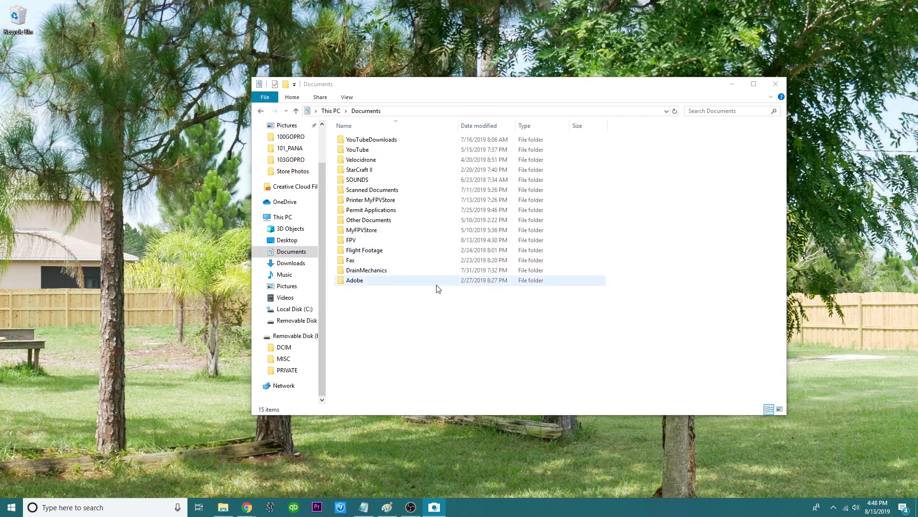
Create a new folder named OpenTX inside the FPV folder in Documents.
{"action": "double_click", "coordinate": [366, 240]}
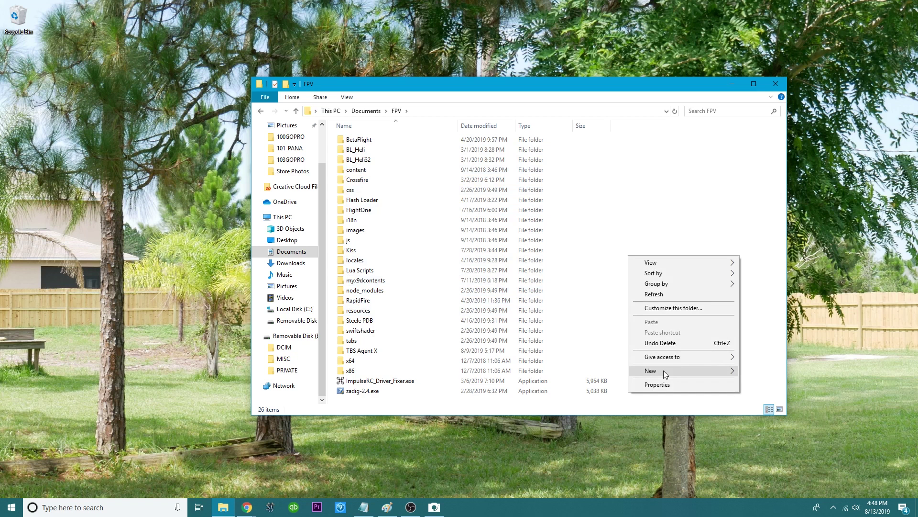
{"action": "mouse_move", "coordinate": [662, 370]}
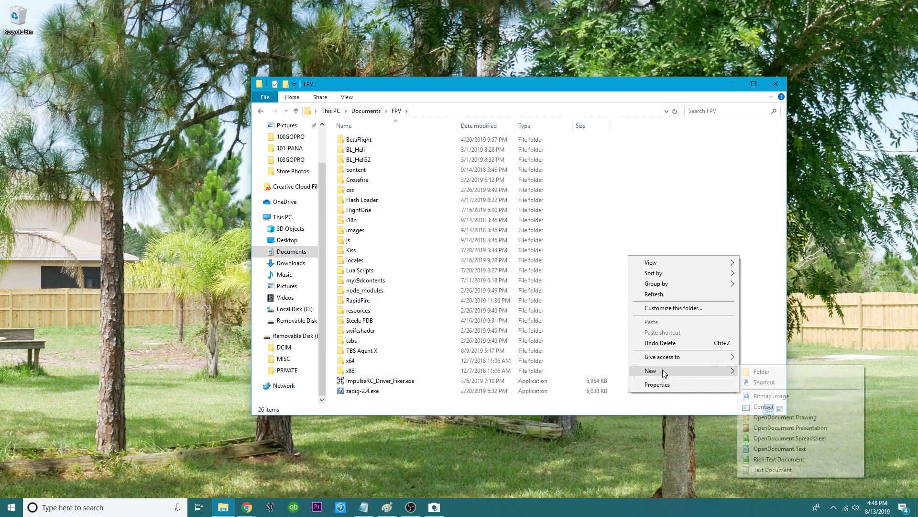
{"action": "left_click", "coordinate": [766, 372]}
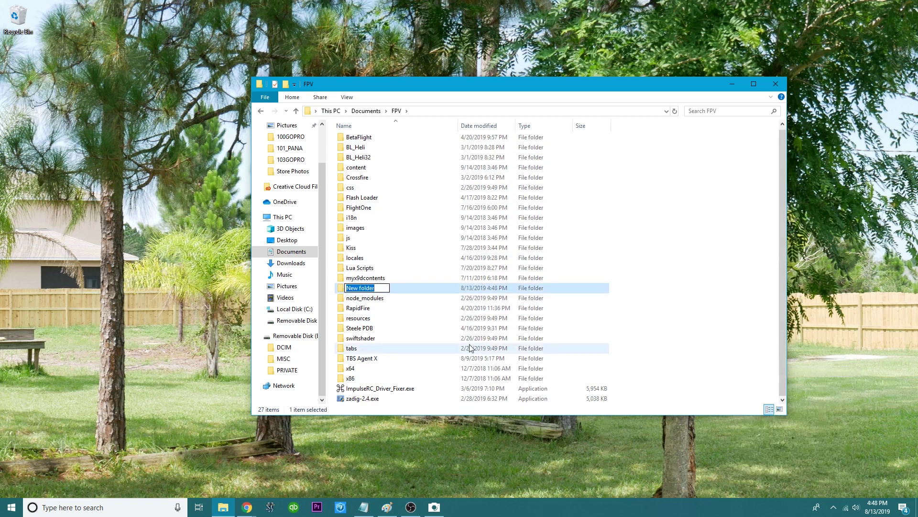
{"action": "type", "text": "OpenTX"}
{"action": "key", "text": "Return"}
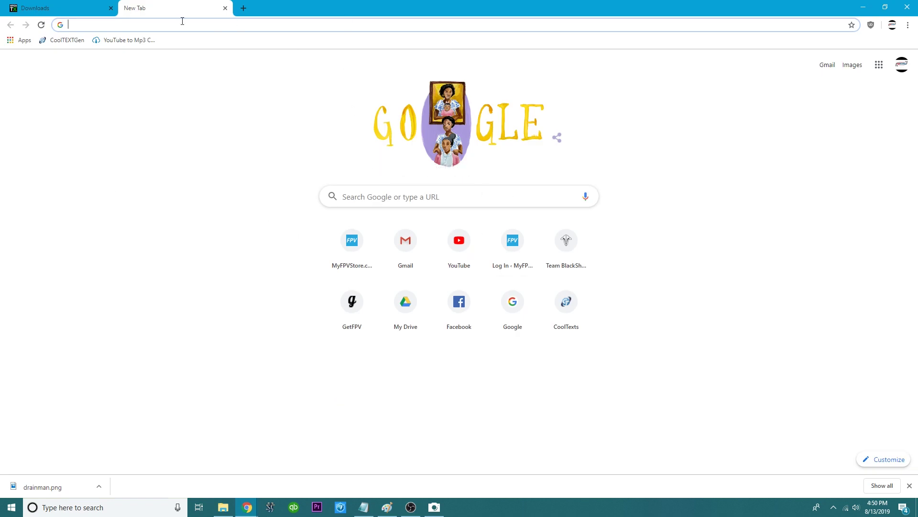
Go to the open-tx.org downloads page and open the OpenTX 2.2.4 release page.
{"action": "left_click", "coordinate": [27, 3]}
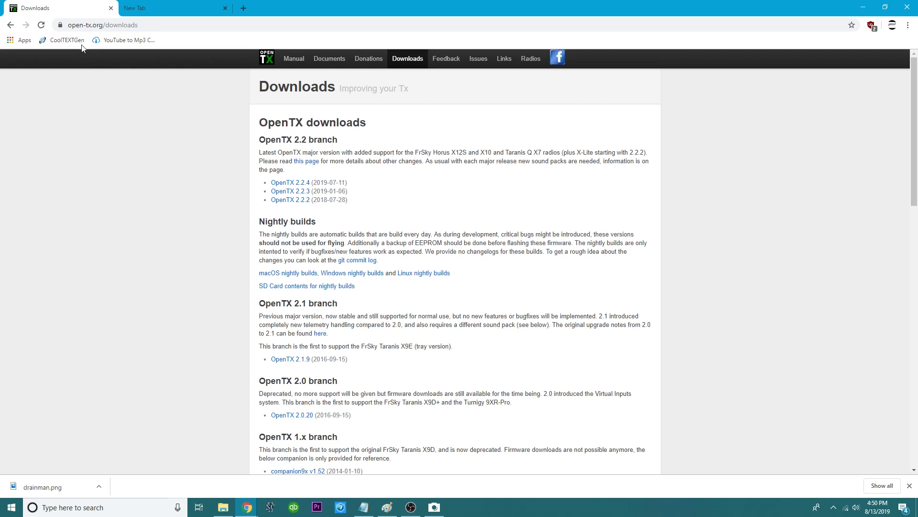
{"action": "left_click", "coordinate": [158, 26]}
{"action": "left_click", "coordinate": [180, 30]}
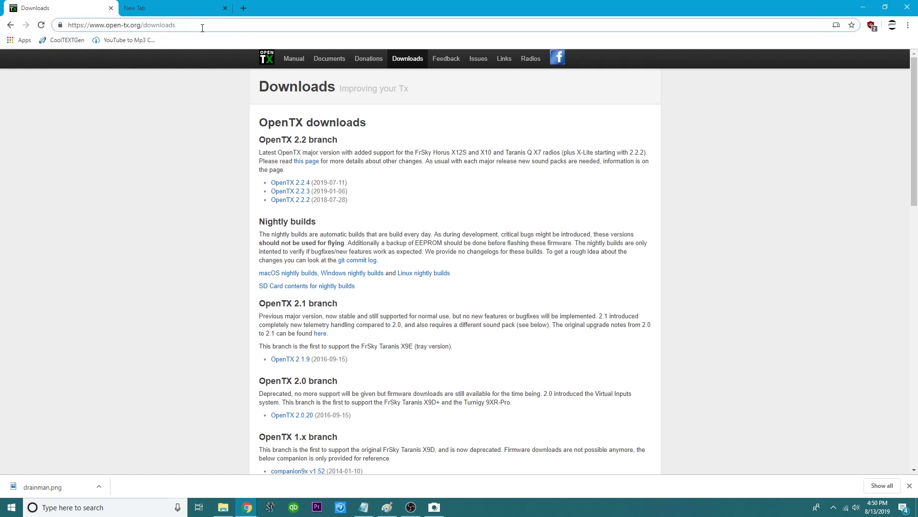
{"action": "left_click", "coordinate": [190, 125]}
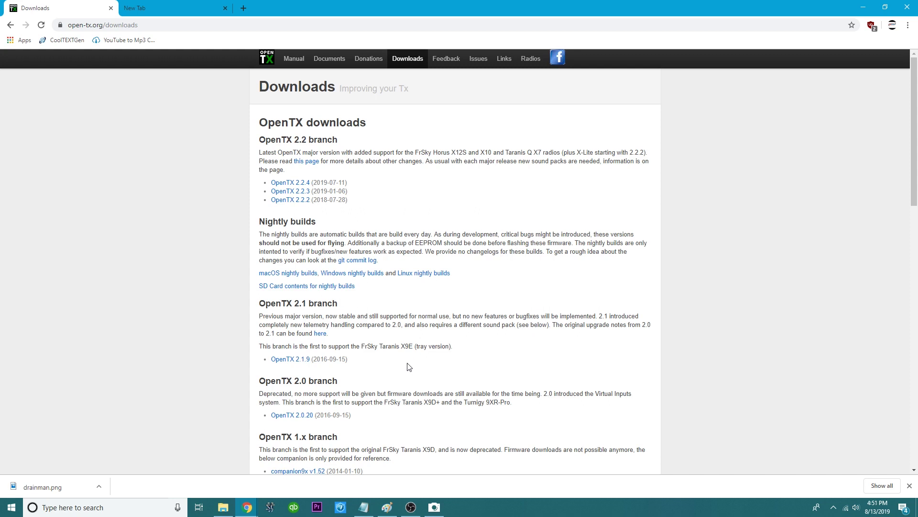
{"action": "left_click", "coordinate": [293, 185]}
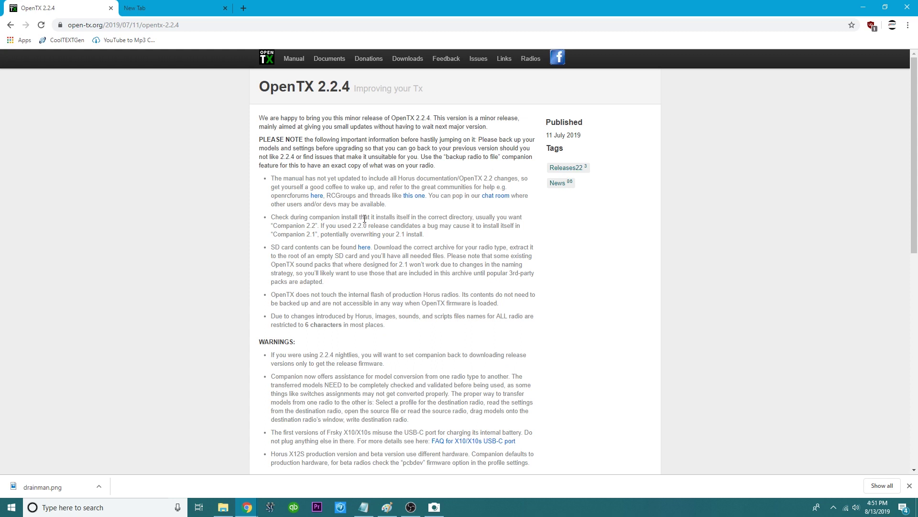
Download the OpenTX Companion 2.2.4 Windows Installer from the release page's download links.
{"action": "scroll", "coordinate": [378, 391], "scroll_direction": "down", "scroll_amount": 2}
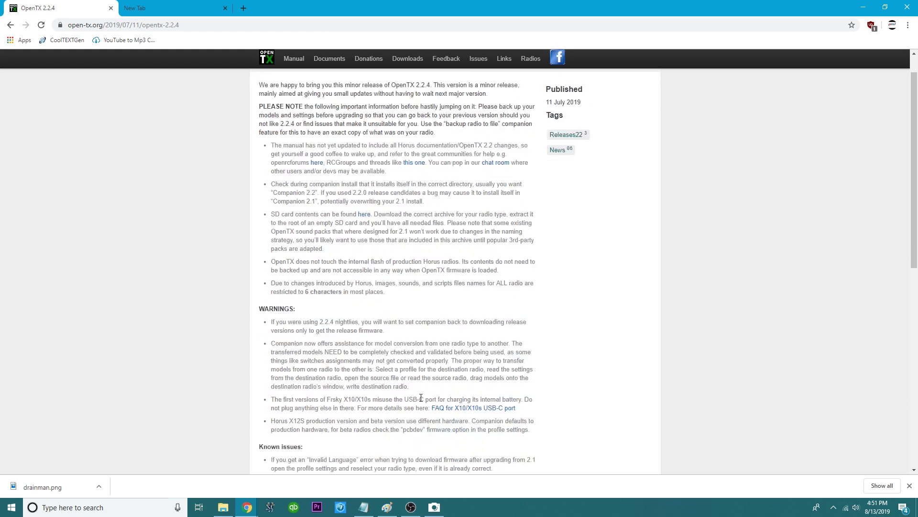
{"action": "scroll", "coordinate": [376, 346], "scroll_direction": "down", "scroll_amount": 4}
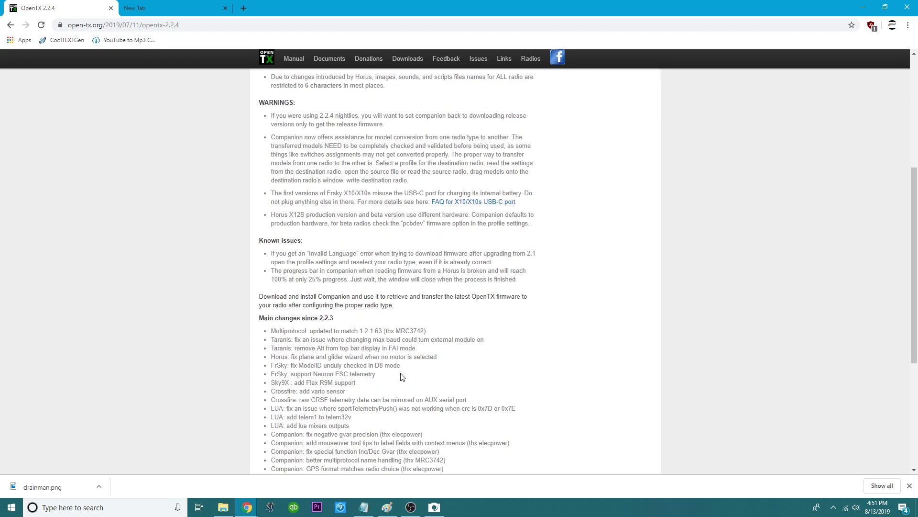
{"action": "scroll", "coordinate": [396, 381], "scroll_direction": "down", "scroll_amount": 2}
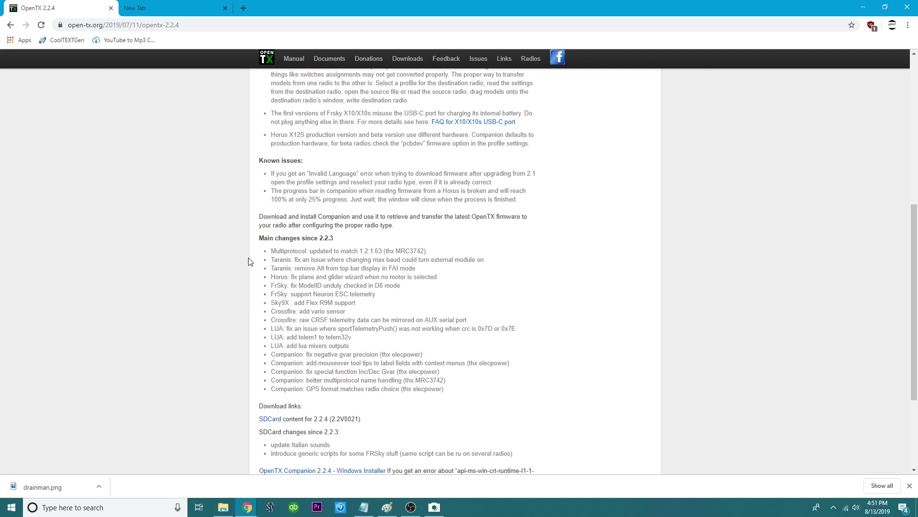
{"action": "scroll", "coordinate": [375, 415], "scroll_direction": "down", "scroll_amount": 4}
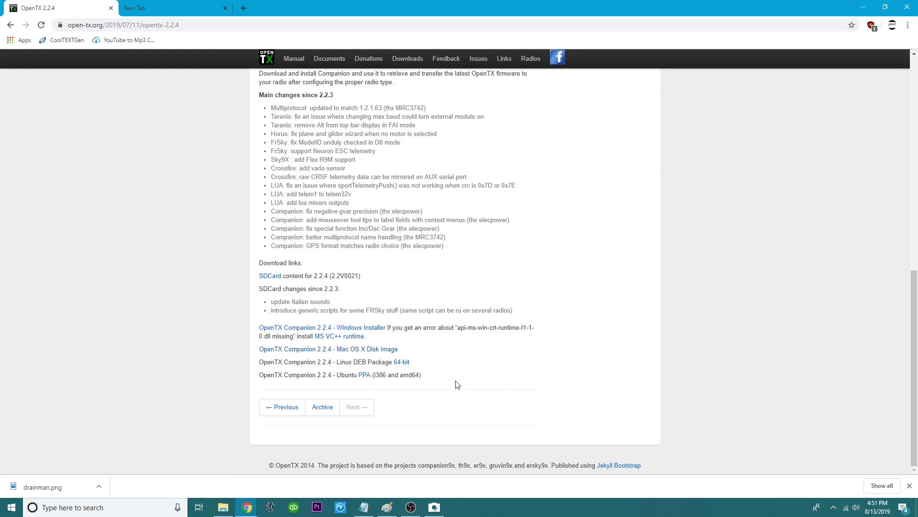
{"action": "left_click", "coordinate": [361, 327]}
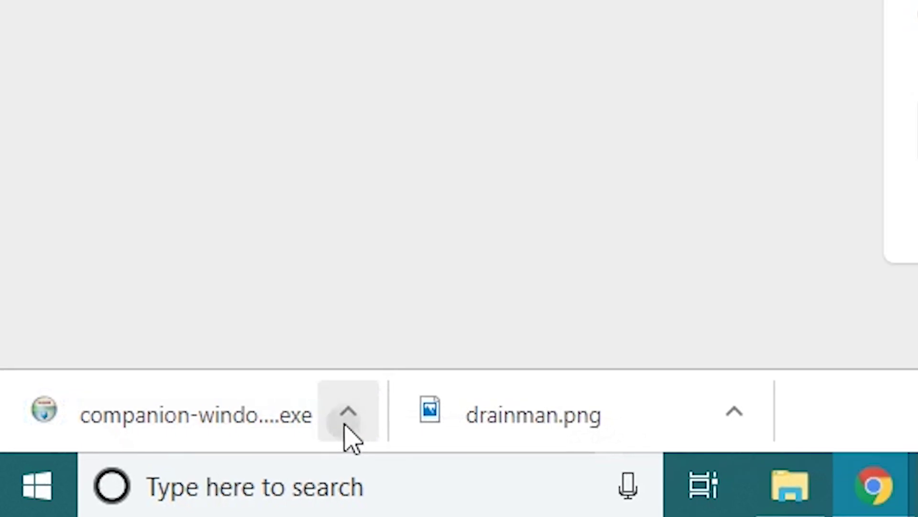
Launch the downloaded Companion installer and accept its license agreement and the default OpenTX Companion 2.2 component.
{"action": "left_click", "coordinate": [348, 424]}
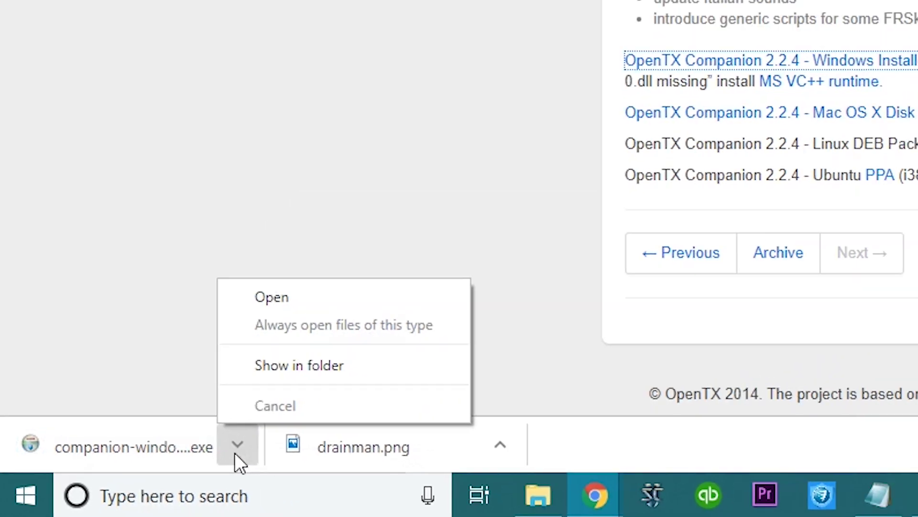
{"action": "left_click", "coordinate": [403, 200]}
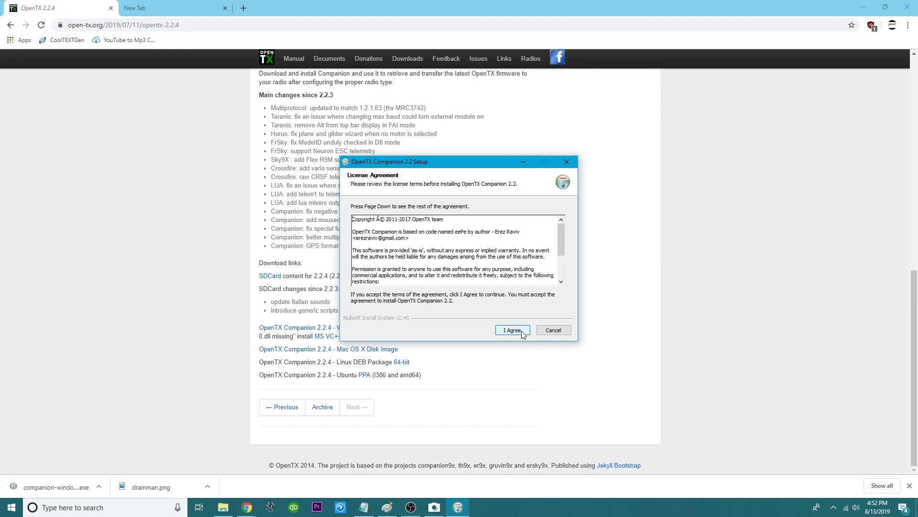
{"action": "left_click", "coordinate": [517, 332]}
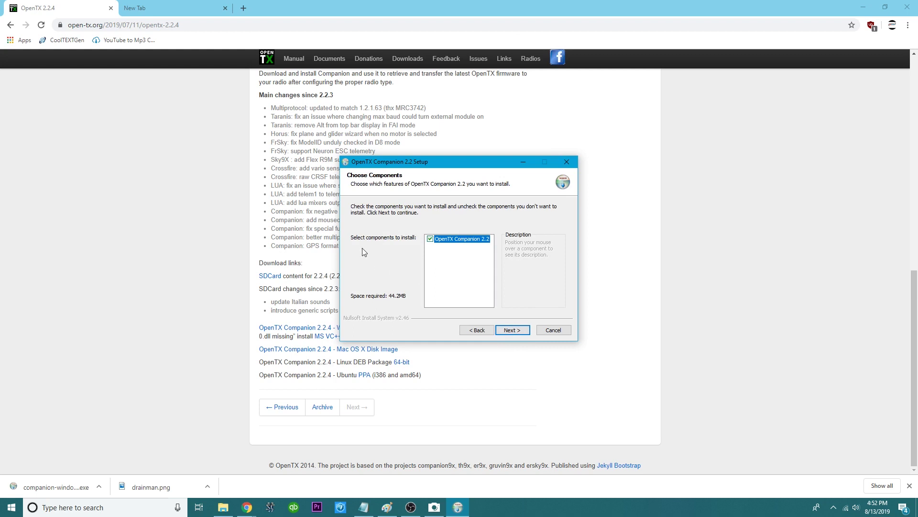
{"action": "mouse_move", "coordinate": [452, 244]}
{"action": "left_click", "coordinate": [505, 333]}
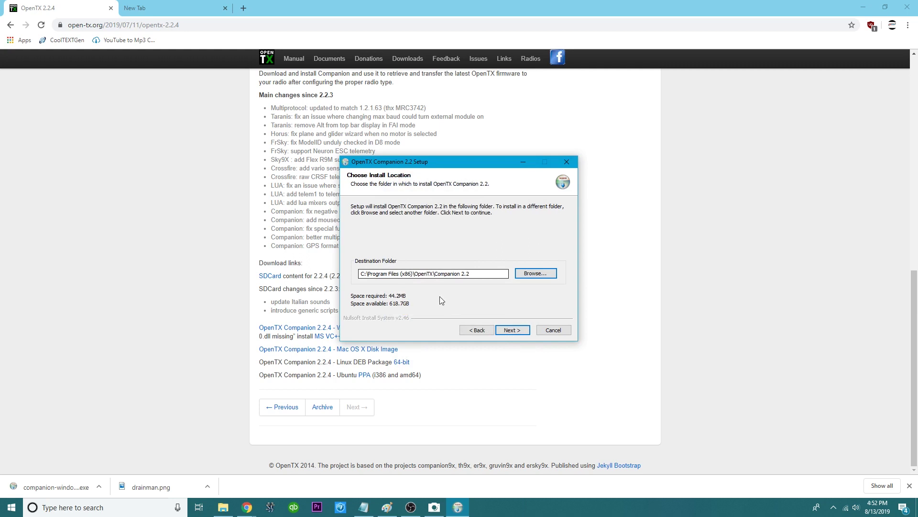
Install Companion to C:\Program Files (x86)\OpenTX\Companion 2.2 with the default Start Menu folder, and finish setup with Run OpenTX Companion 2.2 enabled.
{"action": "left_click", "coordinate": [386, 273]}
{"action": "left_click", "coordinate": [513, 330]}
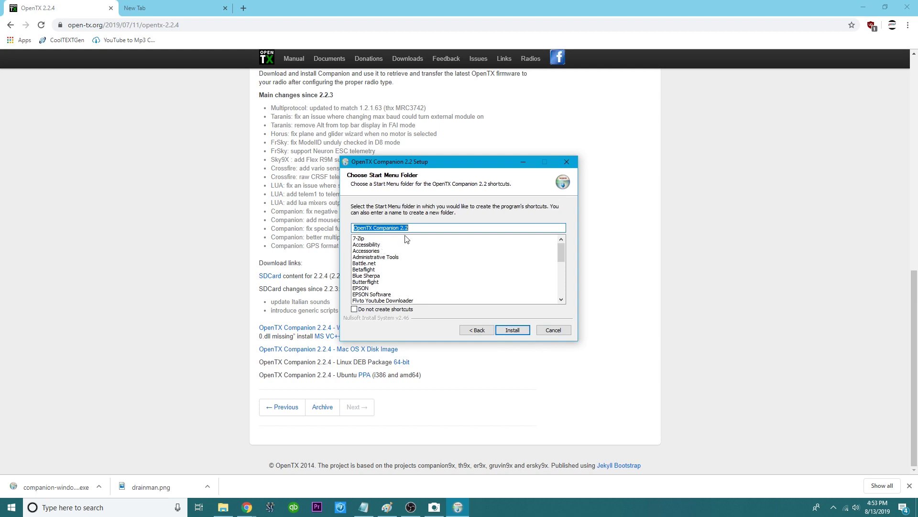
{"action": "left_click", "coordinate": [512, 330]}
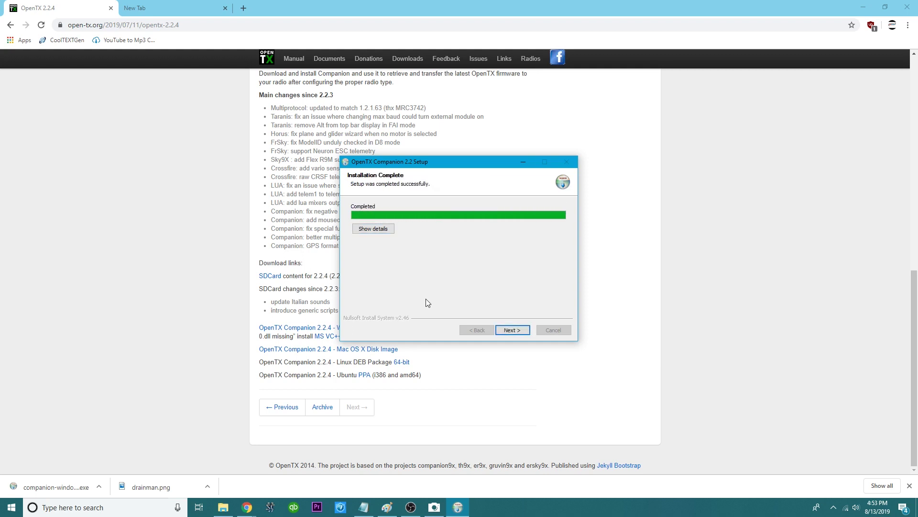
{"action": "left_click", "coordinate": [512, 330]}
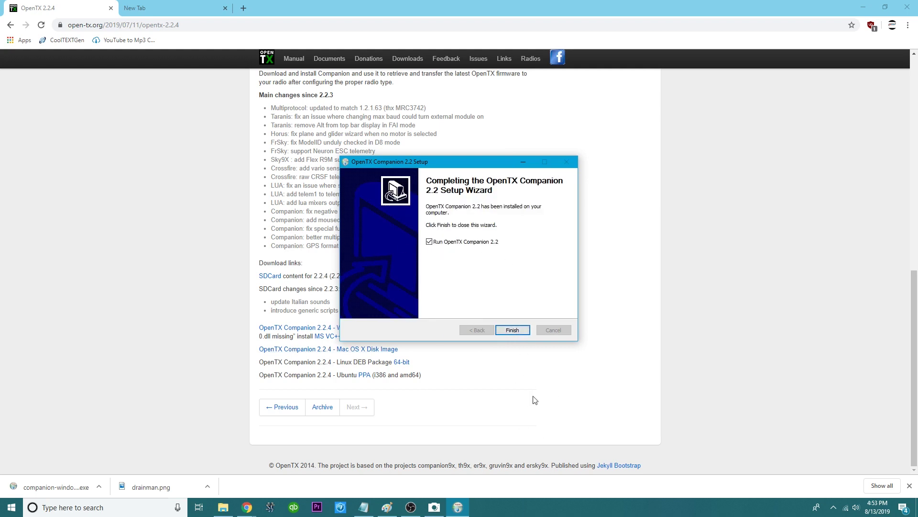
{"action": "left_click", "coordinate": [512, 332]}
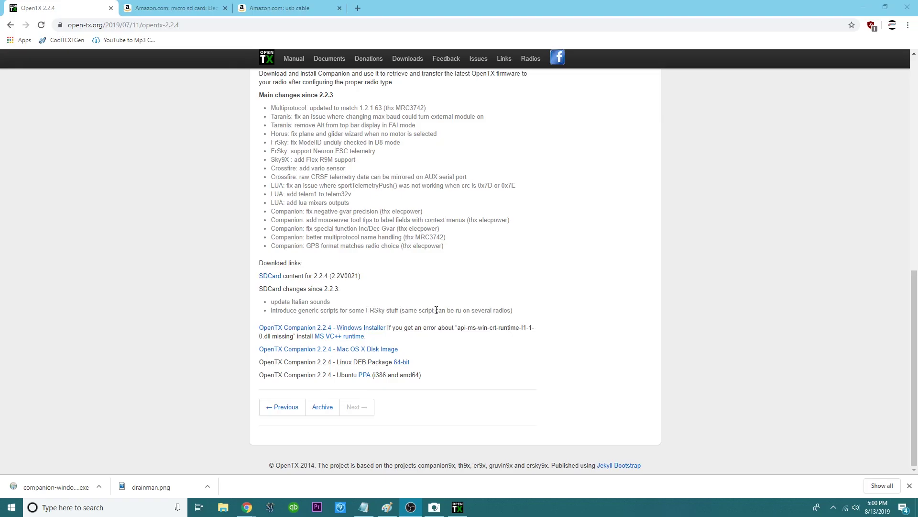
Examine the Amazon search results for micro SD cards, comparing the brands, capacities and prices on offer.
{"action": "scroll", "coordinate": [480, 337], "scroll_direction": "up", "scroll_amount": 15}
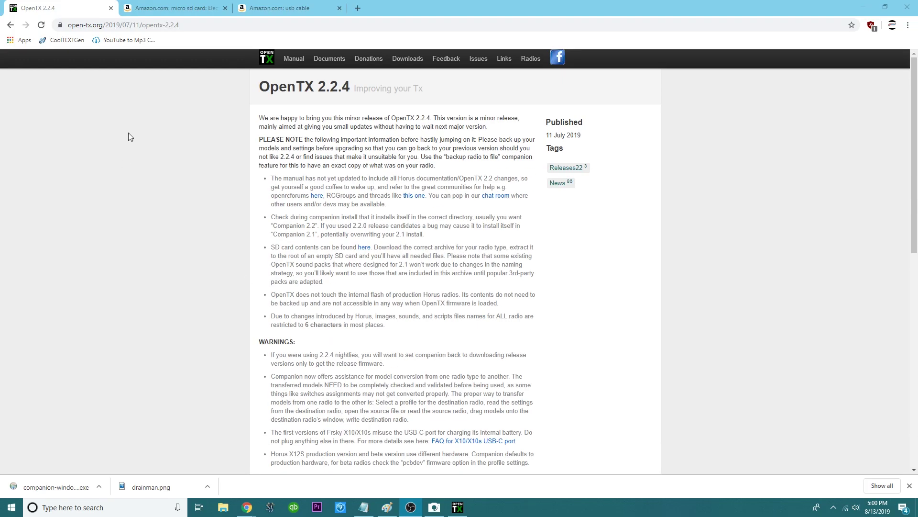
{"action": "left_click", "coordinate": [176, 9]}
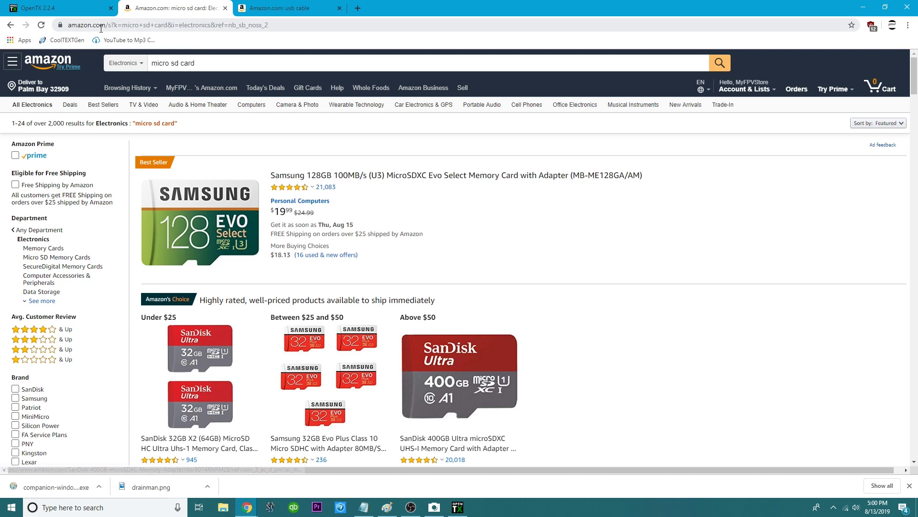
{"action": "left_click", "coordinate": [225, 64]}
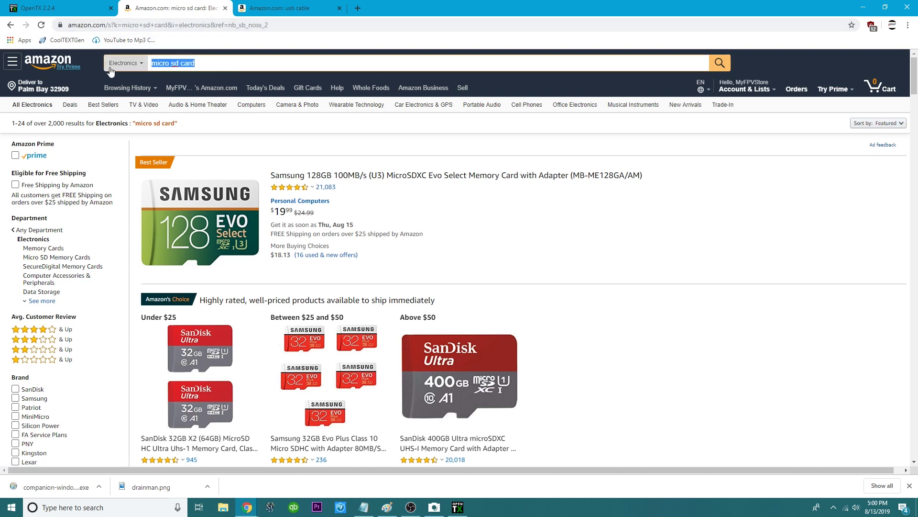
{"action": "scroll", "coordinate": [507, 360], "scroll_direction": "down", "scroll_amount": 3}
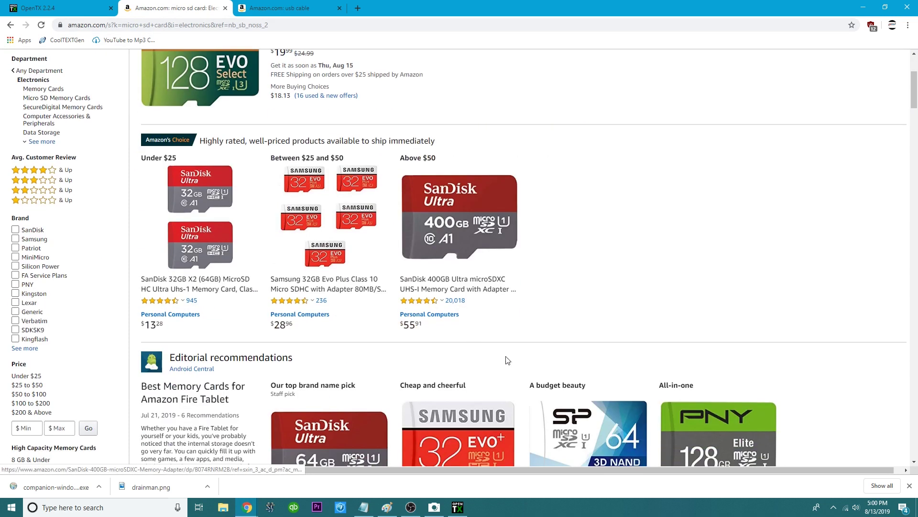
{"action": "scroll", "coordinate": [521, 394], "scroll_direction": "down", "scroll_amount": 3}
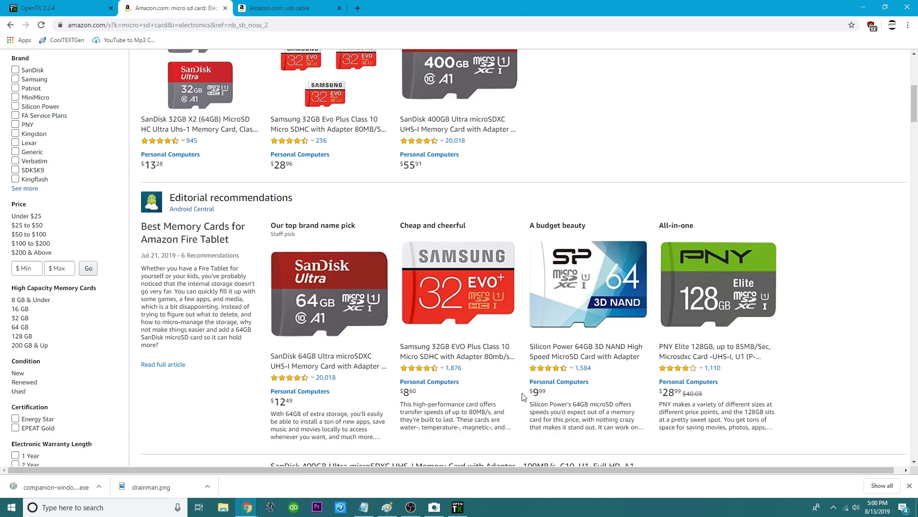
{"action": "scroll", "coordinate": [466, 380], "scroll_direction": "down", "scroll_amount": 14}
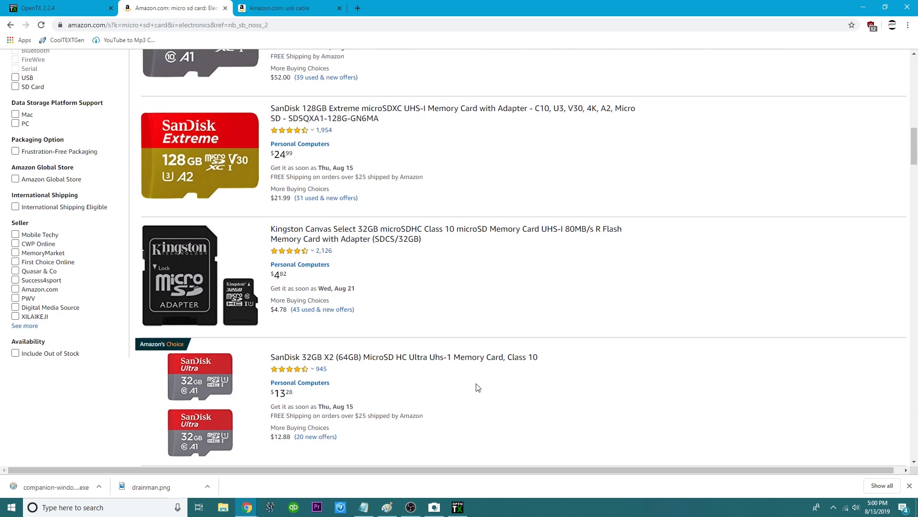
{"action": "scroll", "coordinate": [474, 387], "scroll_direction": "up", "scroll_amount": 6}
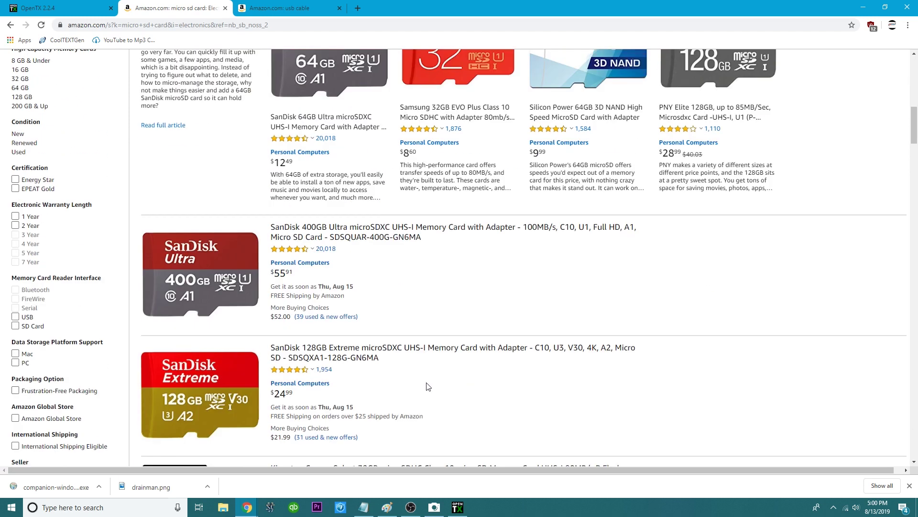
{"action": "scroll", "coordinate": [428, 386], "scroll_direction": "up", "scroll_amount": 2}
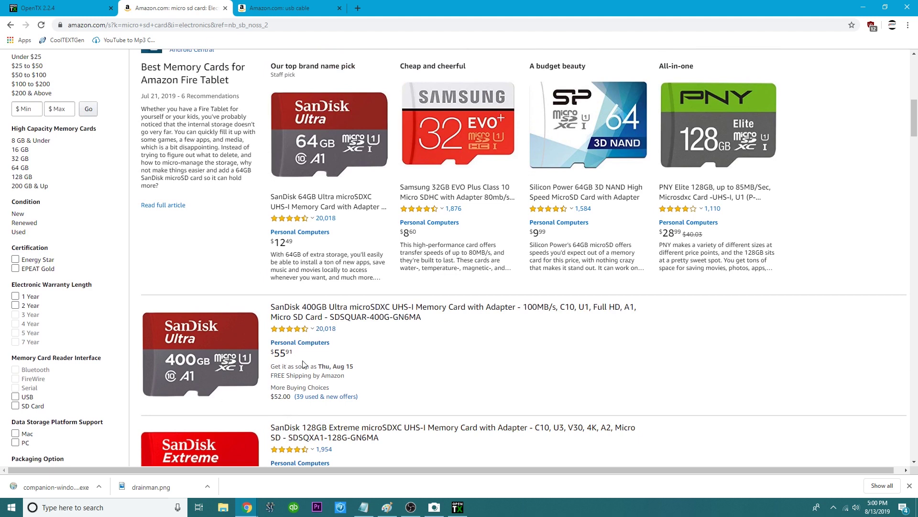
{"action": "scroll", "coordinate": [419, 411], "scroll_direction": "up", "scroll_amount": 3}
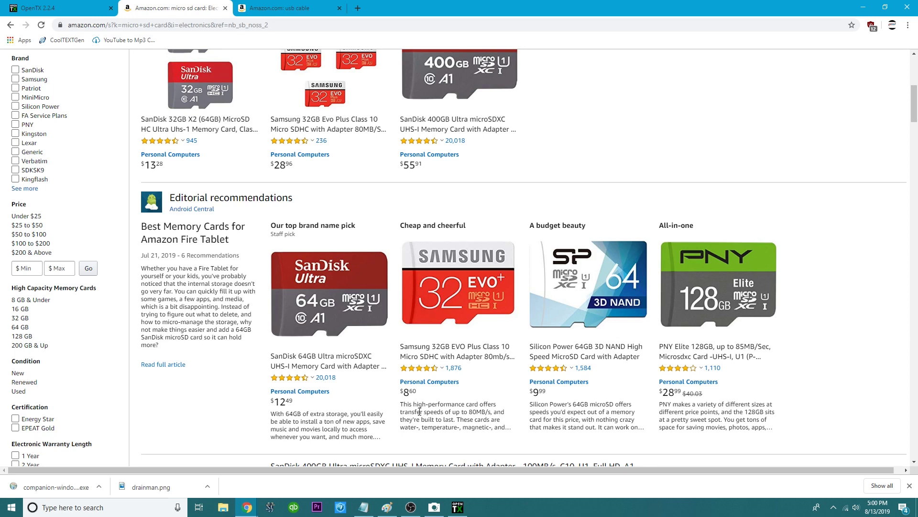
{"action": "scroll", "coordinate": [532, 374], "scroll_direction": "up", "scroll_amount": 6}
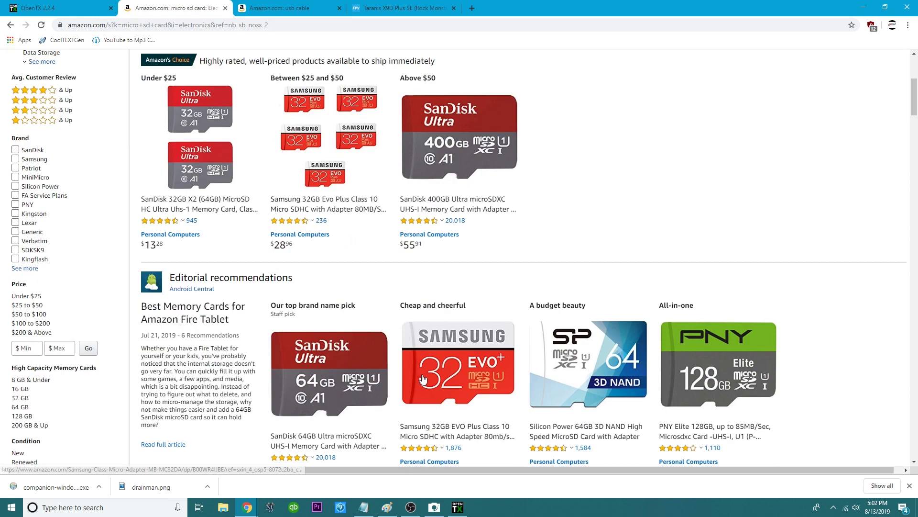
{"action": "scroll", "coordinate": [422, 379], "scroll_direction": "up", "scroll_amount": 4}
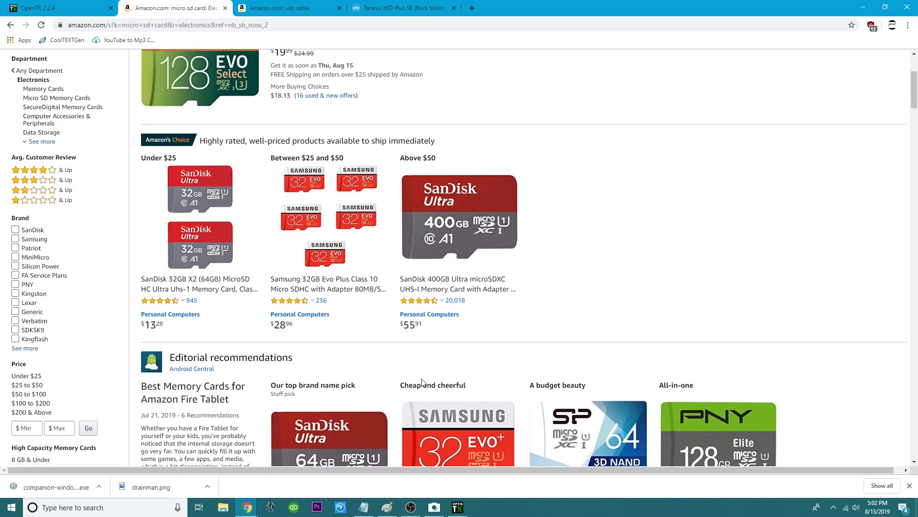
{"action": "scroll", "coordinate": [480, 390], "scroll_direction": "down", "scroll_amount": 4}
{"action": "scroll", "coordinate": [479, 390], "scroll_direction": "down", "scroll_amount": 15}
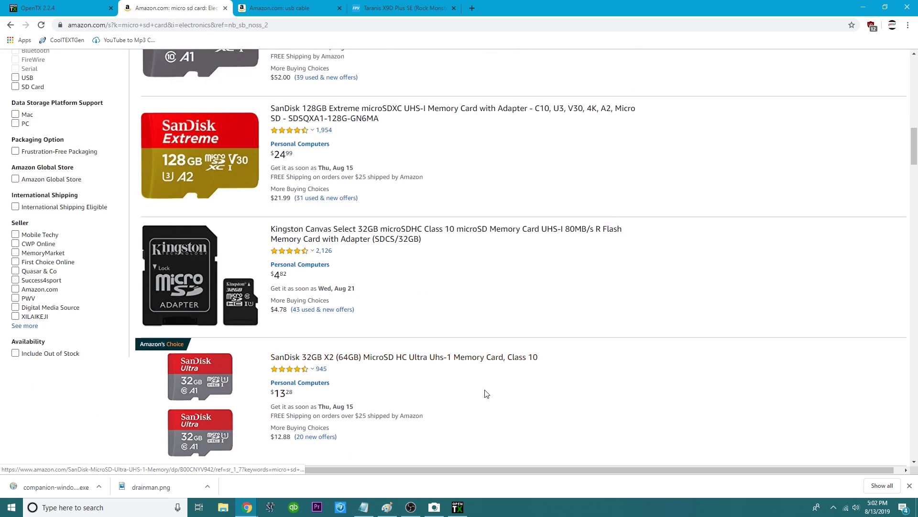
{"action": "scroll", "coordinate": [363, 398], "scroll_direction": "down", "scroll_amount": 5}
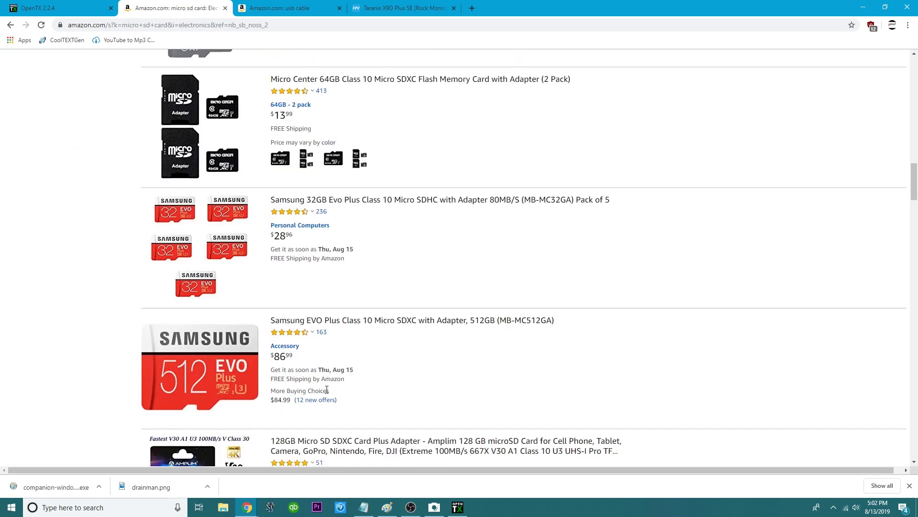
{"action": "scroll", "coordinate": [334, 392], "scroll_direction": "down", "scroll_amount": 3}
{"action": "scroll", "coordinate": [300, 400], "scroll_direction": "up", "scroll_amount": 2}
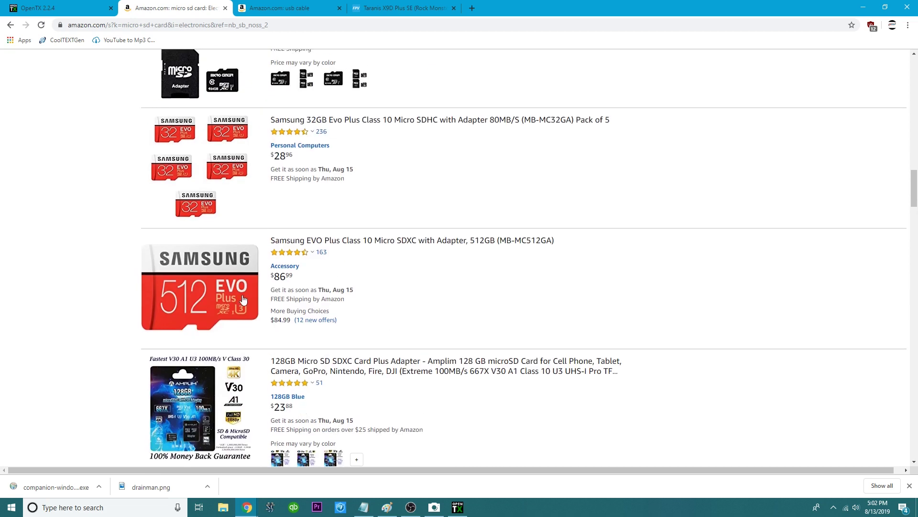
Look through the micro SD card results again, from the Amazon's Choice picks down to the PNY 16GB 2-pack, checking smaller capacities.
{"action": "scroll", "coordinate": [244, 321], "scroll_direction": "up", "scroll_amount": 2}
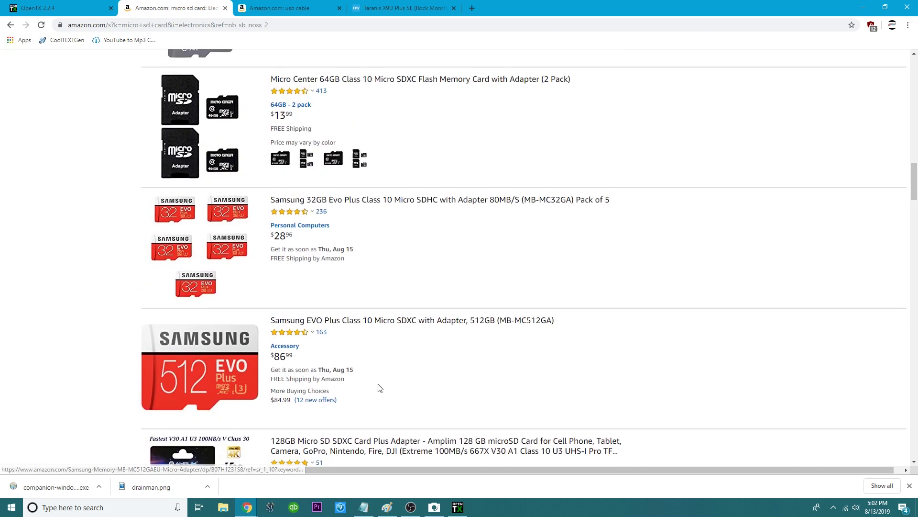
{"action": "scroll", "coordinate": [381, 387], "scroll_direction": "up", "scroll_amount": 1}
{"action": "scroll", "coordinate": [385, 386], "scroll_direction": "up", "scroll_amount": 15}
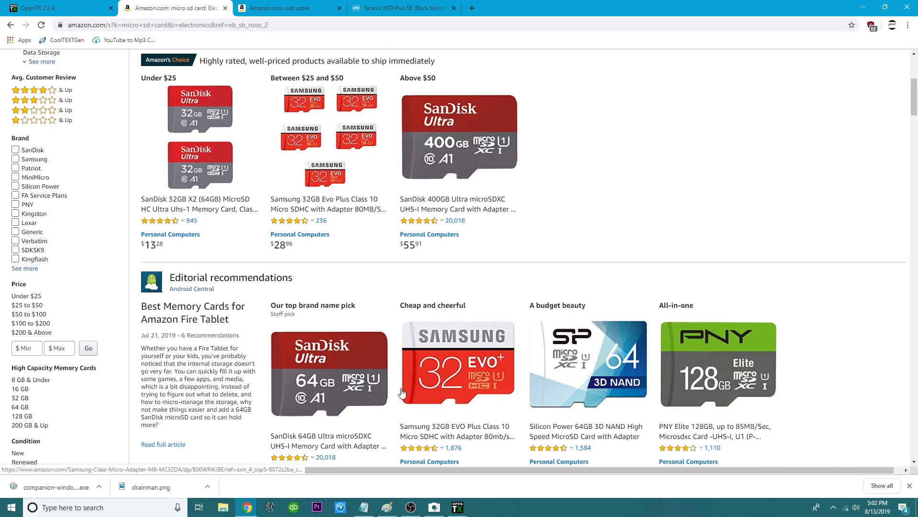
{"action": "scroll", "coordinate": [387, 395], "scroll_direction": "down", "scroll_amount": 15}
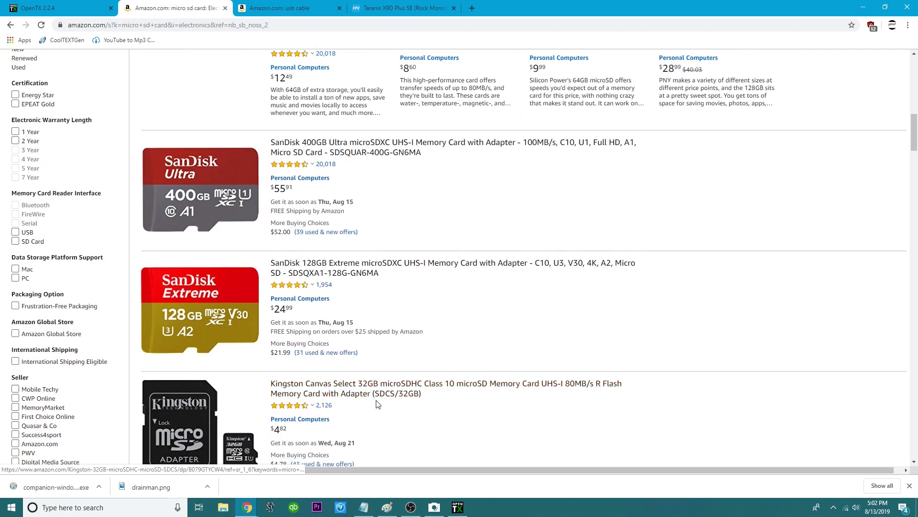
{"action": "scroll", "coordinate": [319, 393], "scroll_direction": "down", "scroll_amount": 15}
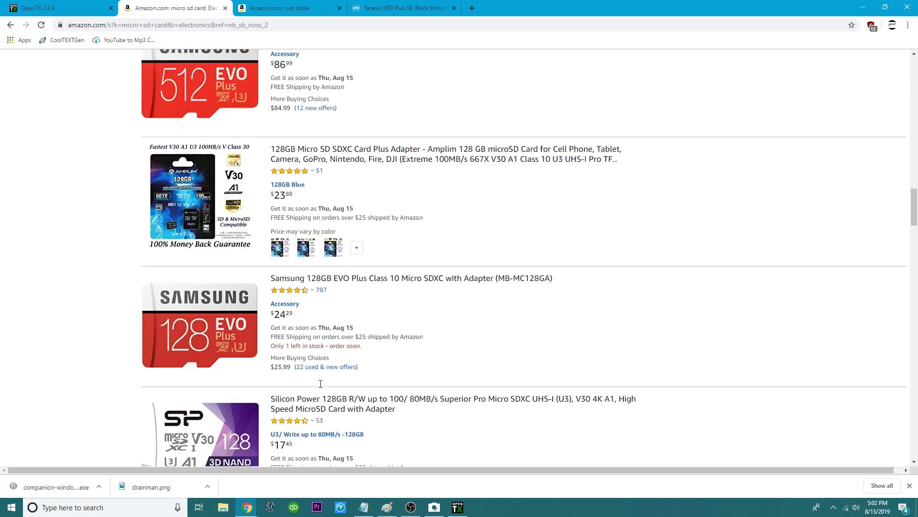
{"action": "scroll", "coordinate": [320, 387], "scroll_direction": "up", "scroll_amount": 5}
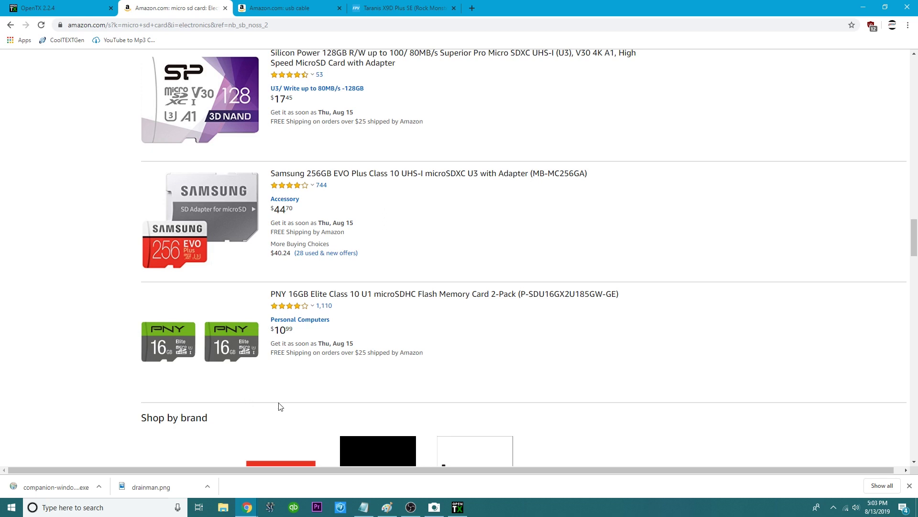
{"action": "scroll", "coordinate": [280, 406], "scroll_direction": "up", "scroll_amount": 6}
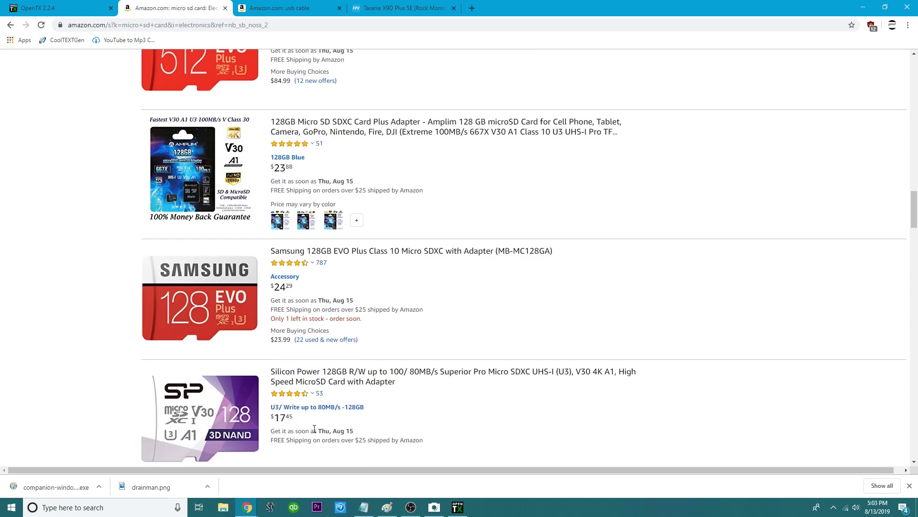
{"action": "scroll", "coordinate": [296, 411], "scroll_direction": "up", "scroll_amount": 15}
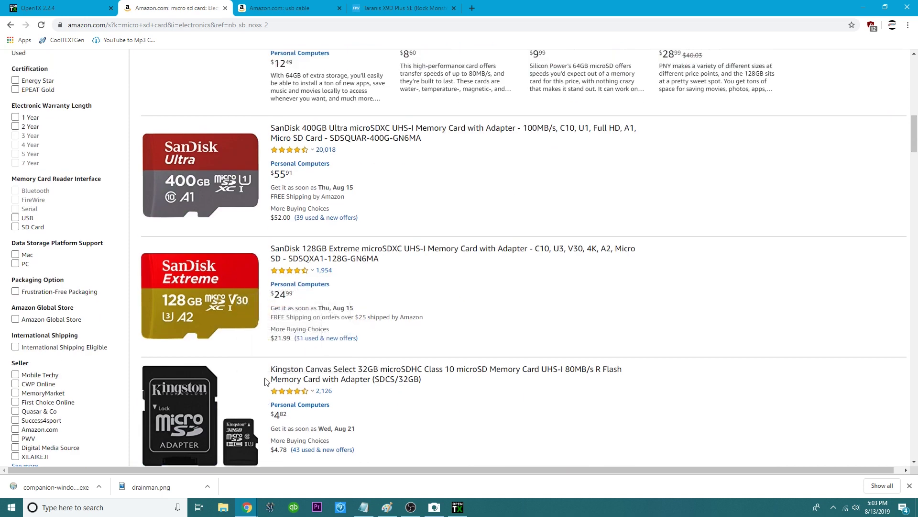
{"action": "scroll", "coordinate": [266, 382], "scroll_direction": "up", "scroll_amount": 10}
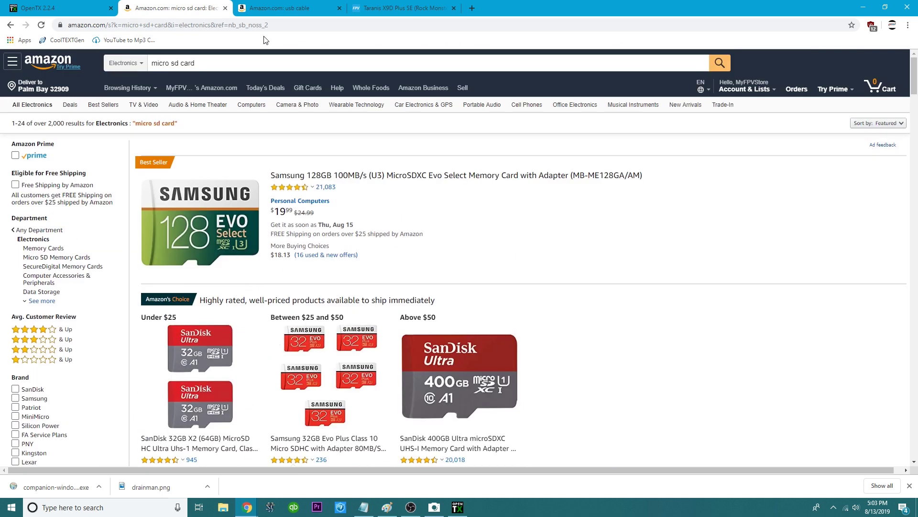
View the AmazonBasics USB 2.0 A-Male to Mini-B 3-foot cable from the USB cable results, rechecking the micro SD card results.
{"action": "left_click", "coordinate": [283, 8]}
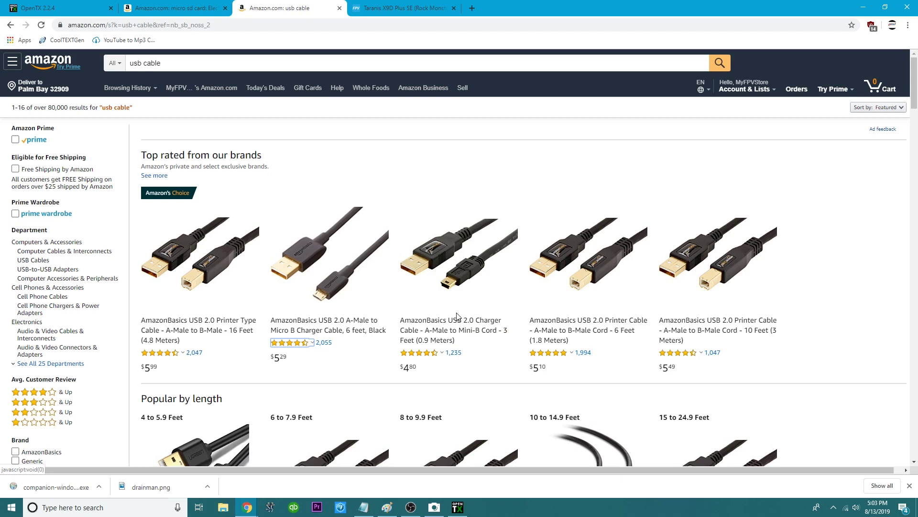
{"action": "left_click", "coordinate": [468, 270]}
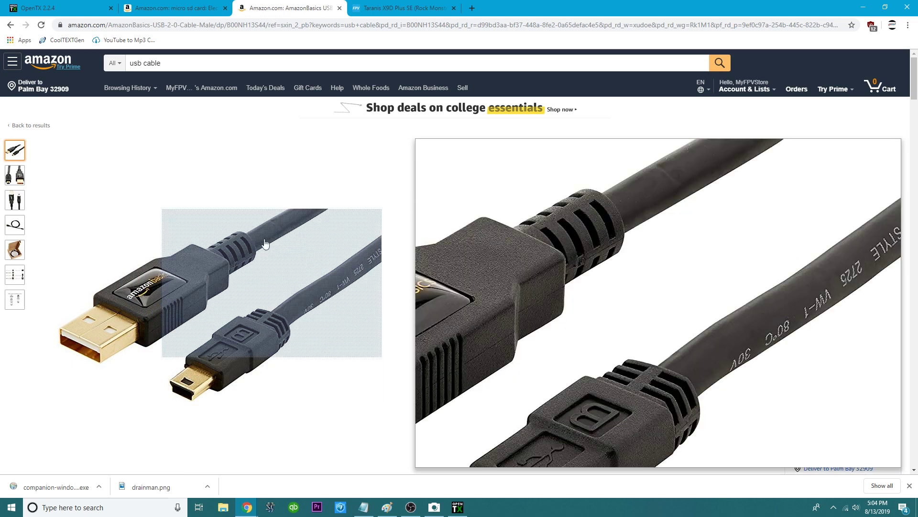
{"action": "left_click", "coordinate": [180, 7]}
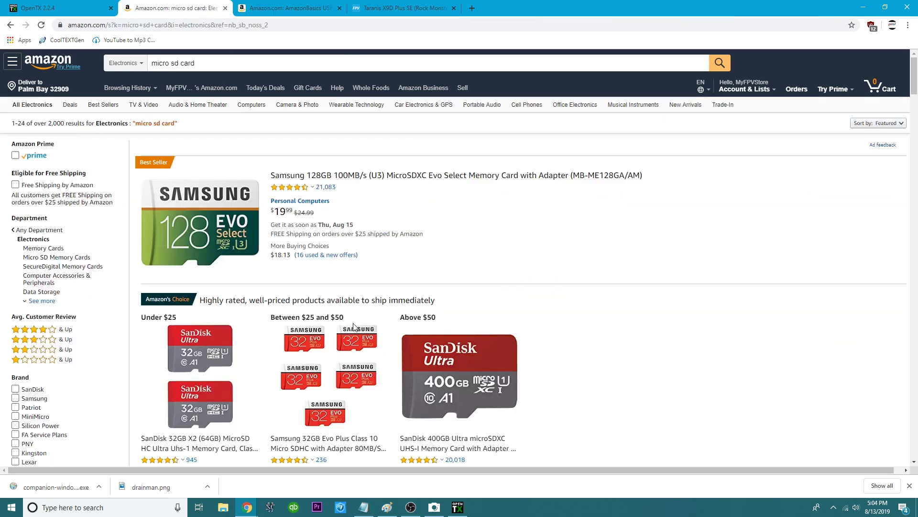
{"action": "key", "text": "ctrl+Tab"}
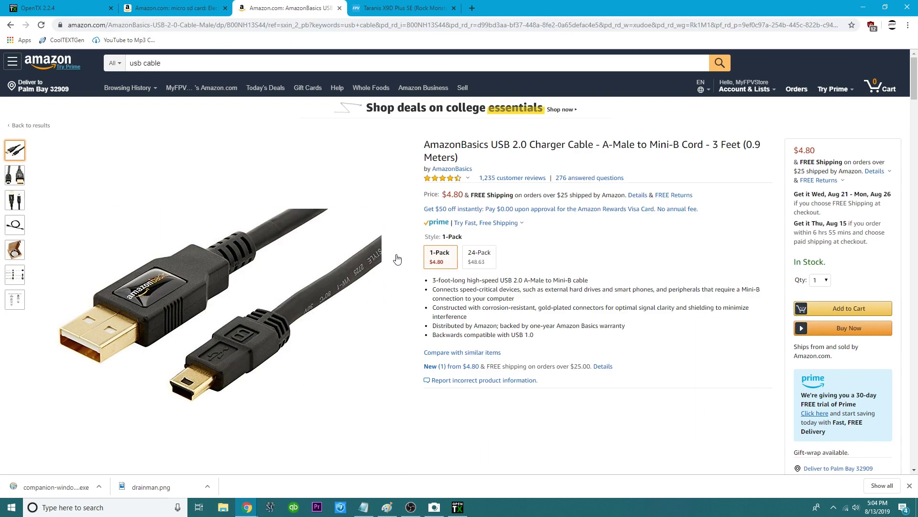